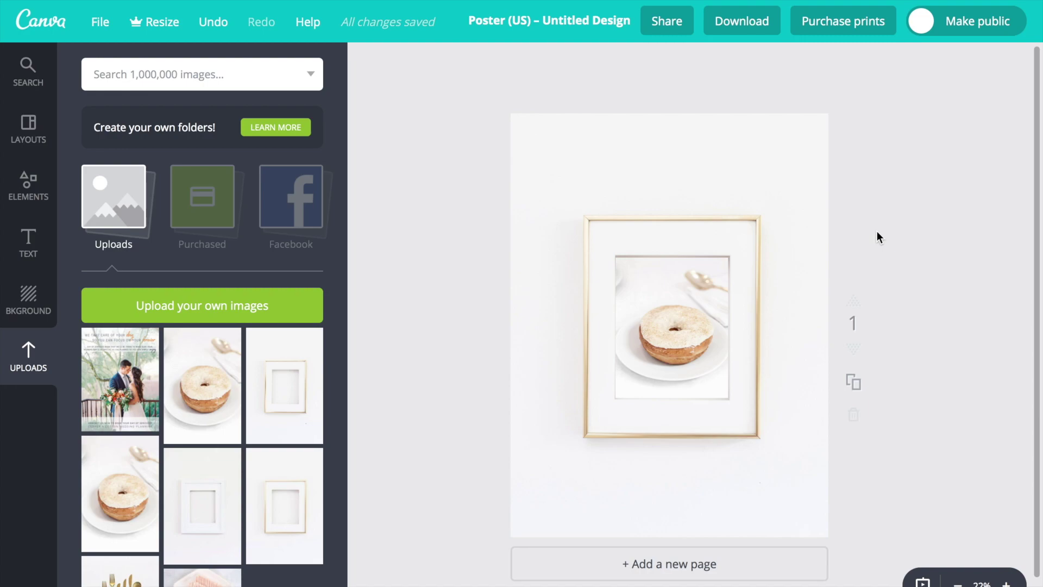
- Undo the donut placement so the gold frame's opening is empty again
{"action": "key", "text": "ctrl+z"}
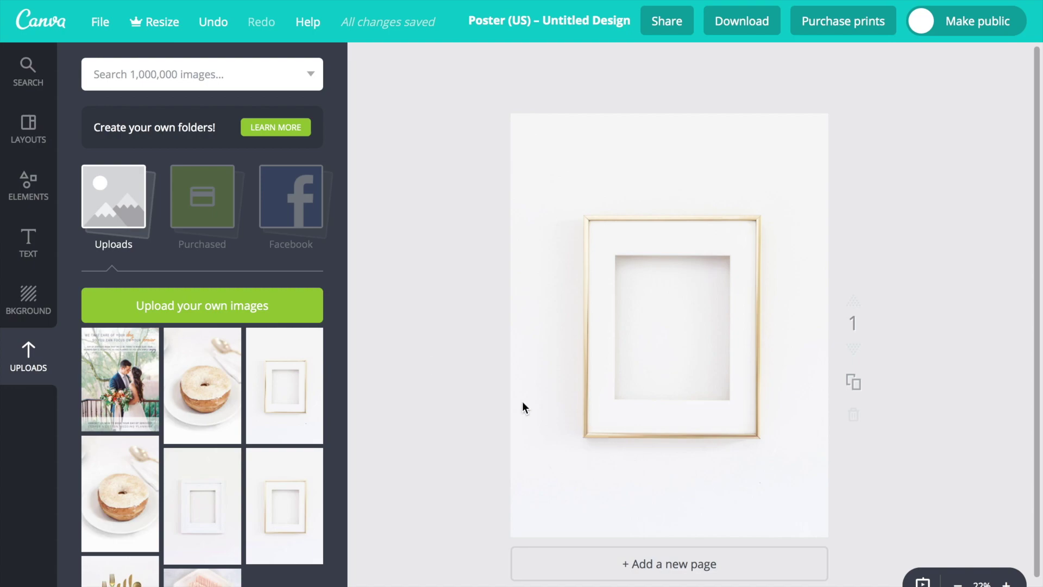
{"action": "left_click", "coordinate": [19, 65]}
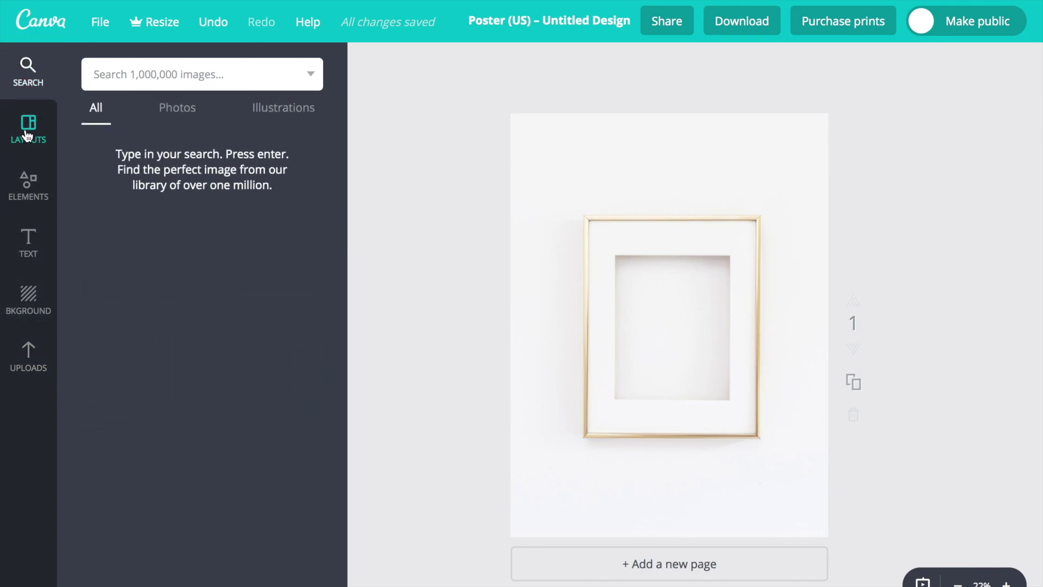
{"action": "left_click", "coordinate": [27, 135]}
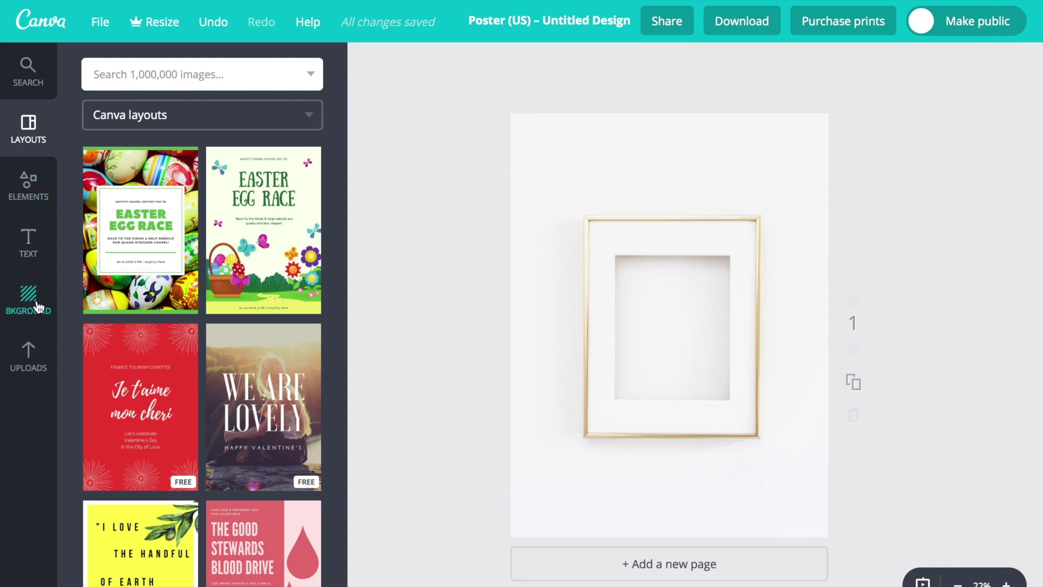
{"action": "left_click", "coordinate": [36, 366]}
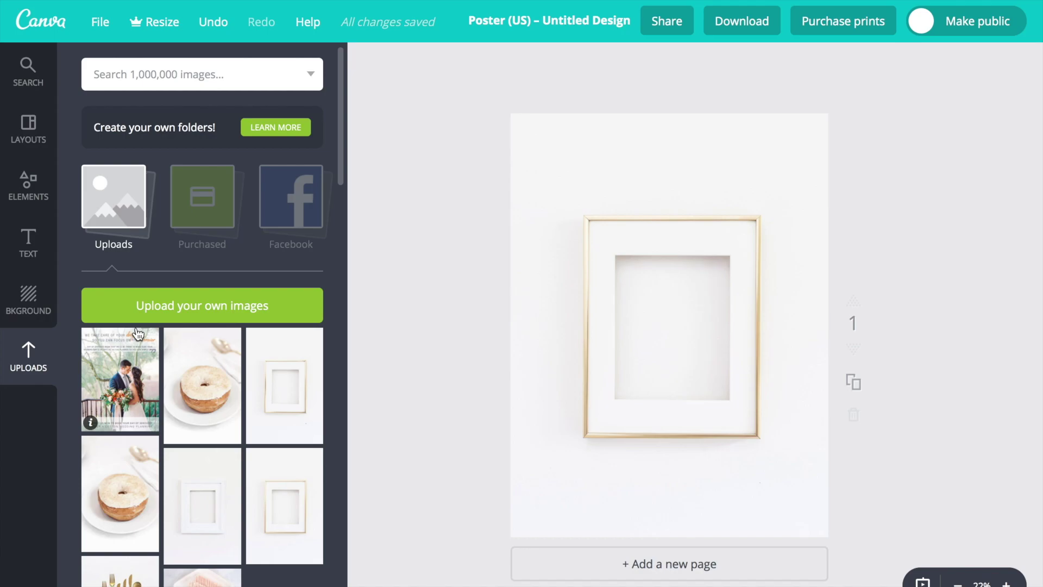
{"action": "left_click", "coordinate": [230, 309]}
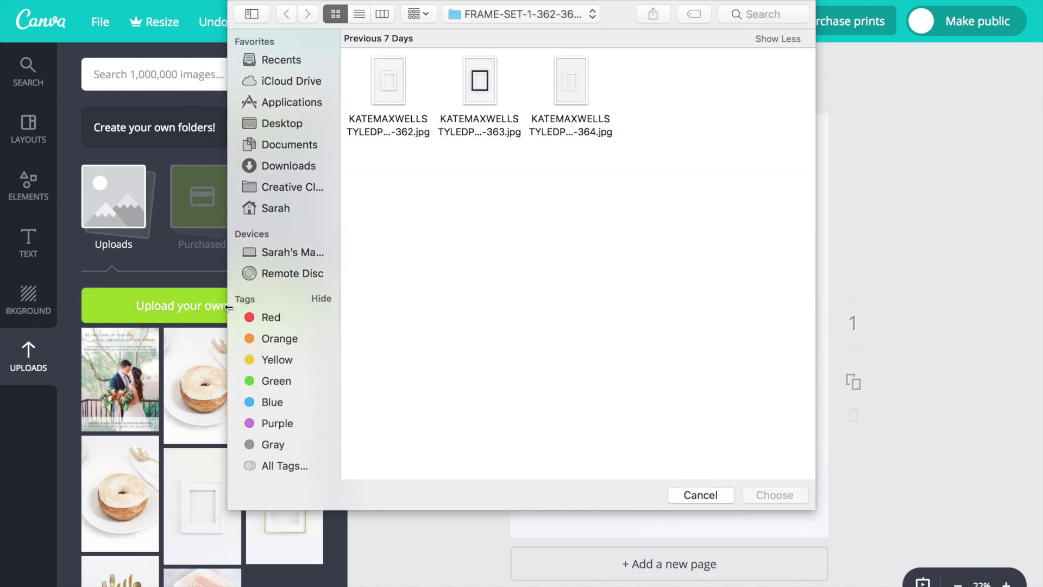
{"action": "left_click", "coordinate": [291, 166]}
{"action": "scroll", "coordinate": [536, 249], "scroll_direction": "down", "scroll_amount": 15}
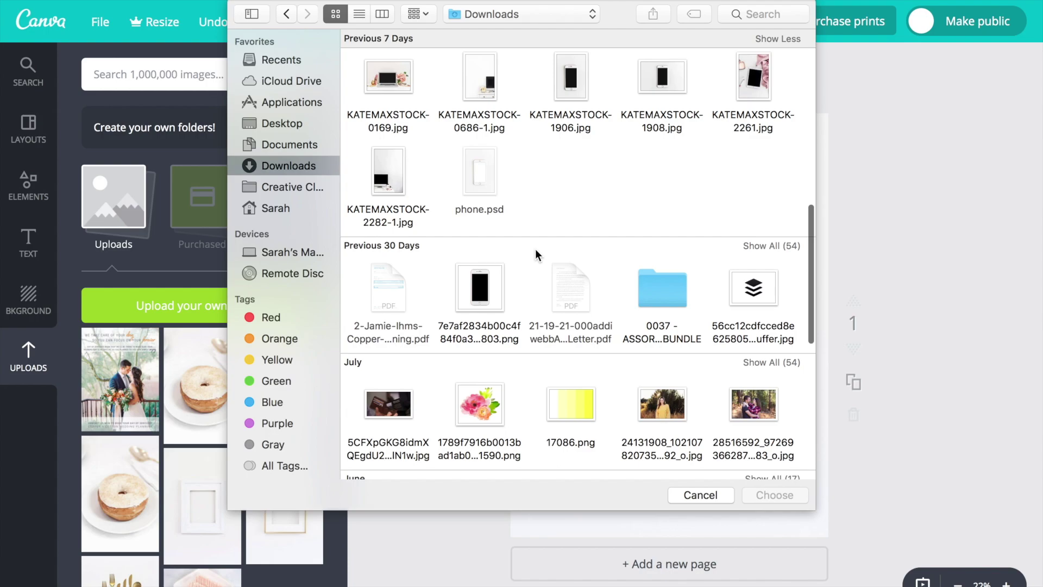
{"action": "scroll", "coordinate": [536, 249], "scroll_direction": "down", "scroll_amount": 10}
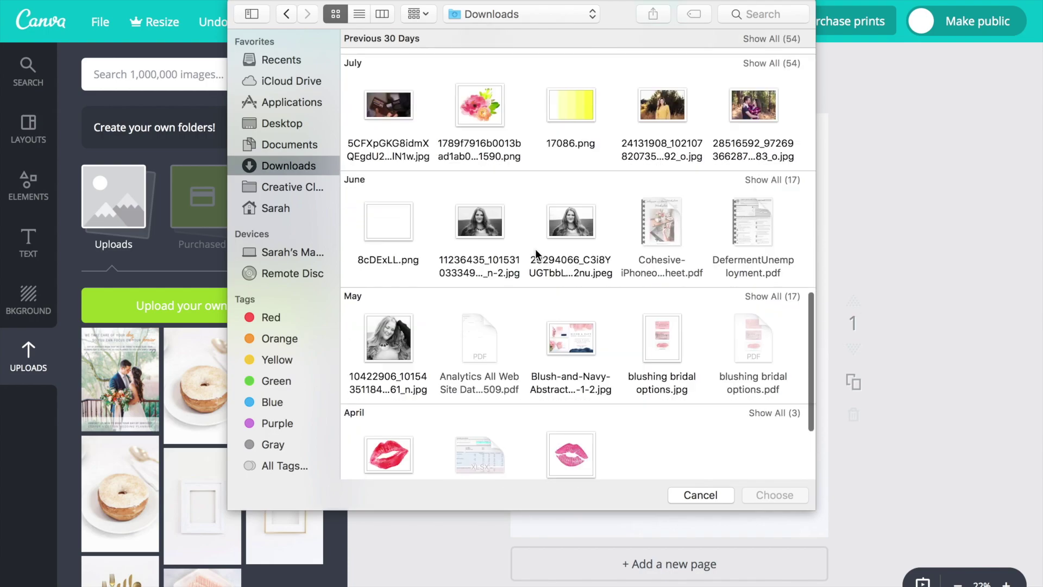
{"action": "left_click", "coordinate": [689, 489]}
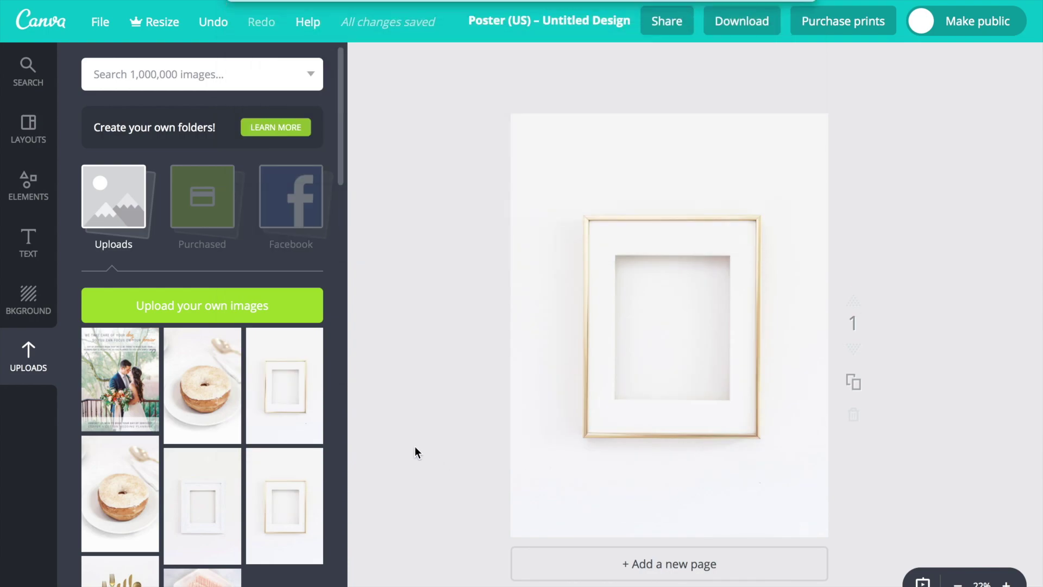
{"action": "left_click", "coordinate": [207, 401]}
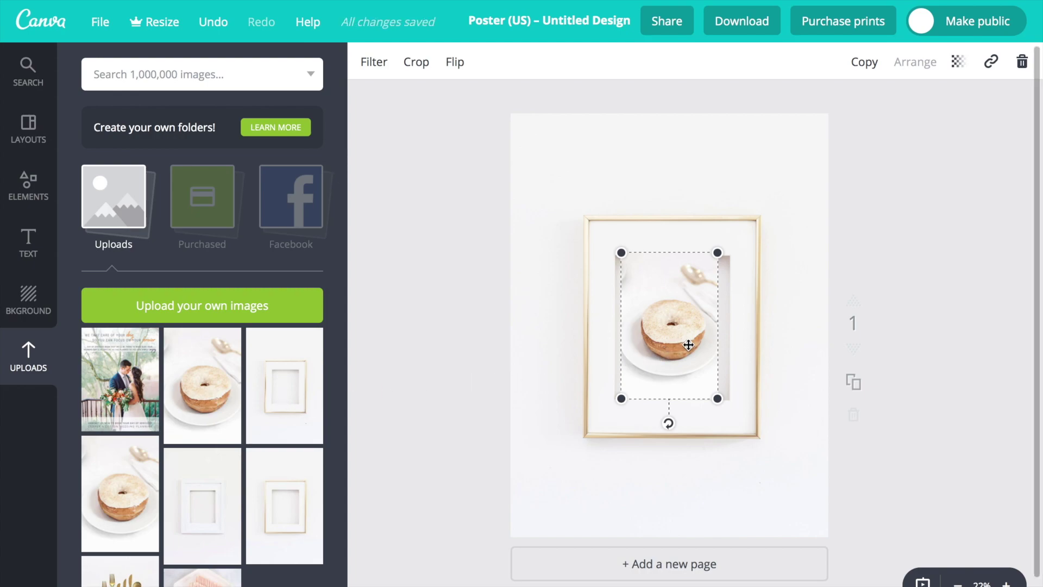
- Move and enlarge the donut photo to cover the gold frame's opening
{"action": "left_click_drag", "start_coordinate": [687, 345], "coordinate": [680, 347]}
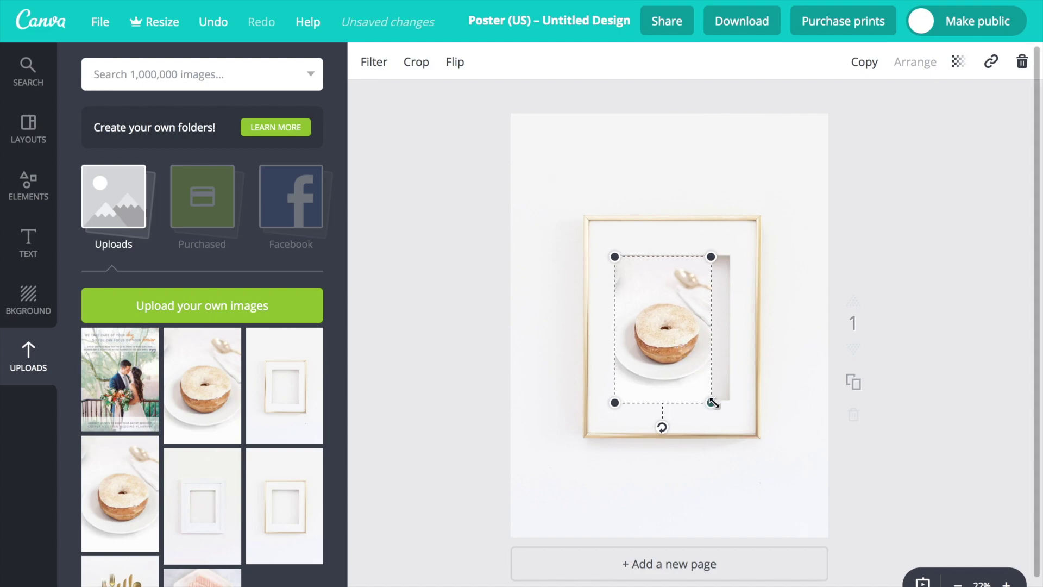
{"action": "left_click_drag", "start_coordinate": [715, 404], "coordinate": [768, 400]}
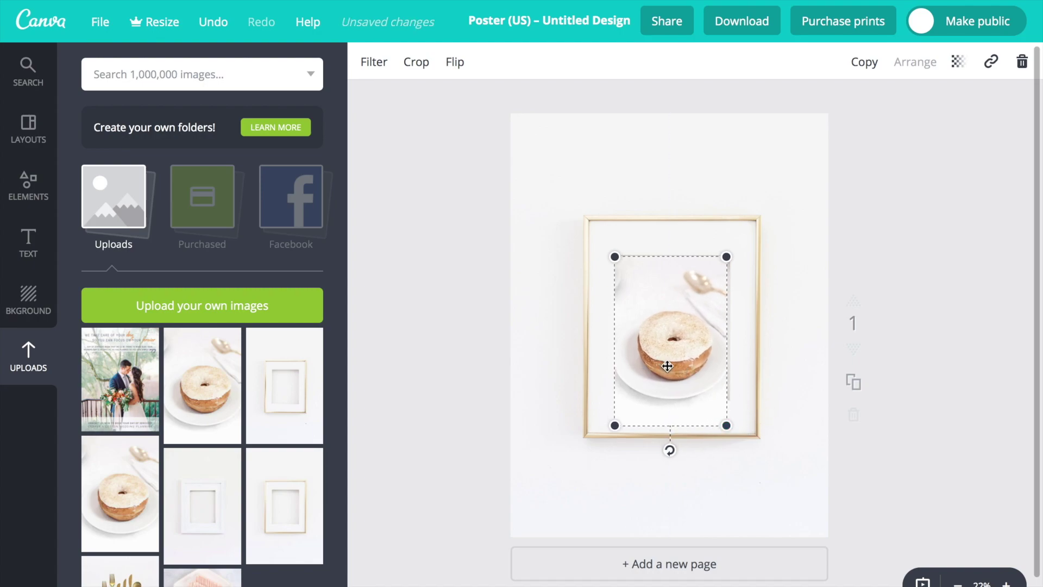
{"action": "left_click_drag", "start_coordinate": [667, 361], "coordinate": [666, 364]}
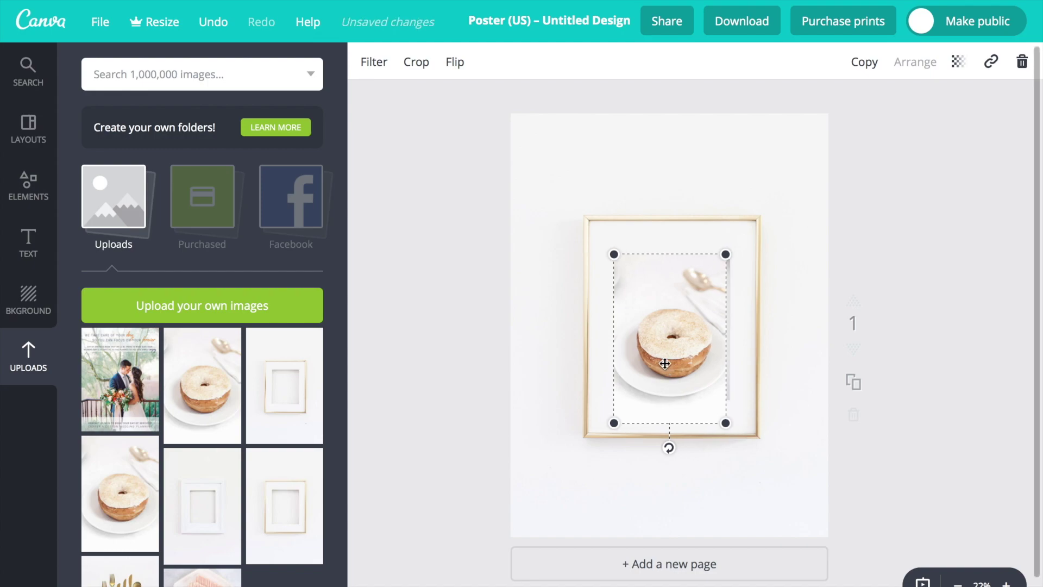
{"action": "double_click", "coordinate": [665, 364]}
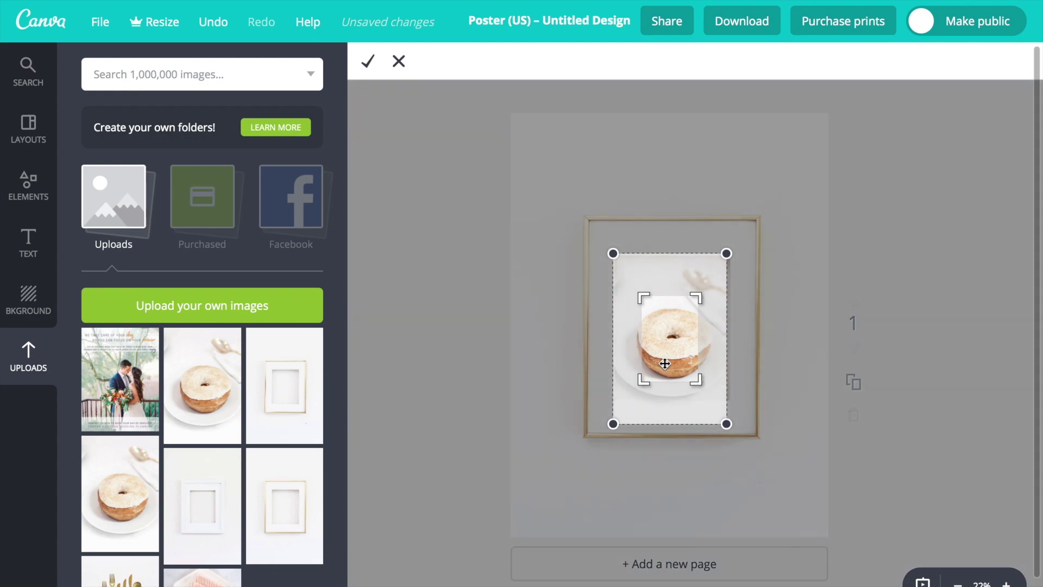
- Extend the donut crop toward both corners, recentre the donut, and apply the crop
{"action": "left_click_drag", "start_coordinate": [699, 384], "coordinate": [729, 403]}
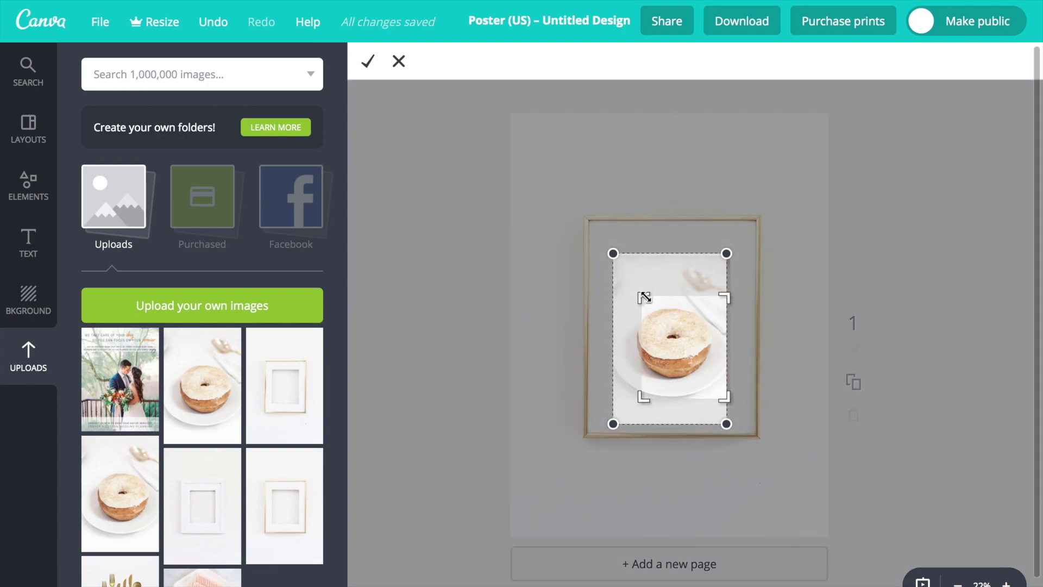
{"action": "left_click_drag", "start_coordinate": [645, 299], "coordinate": [619, 259]}
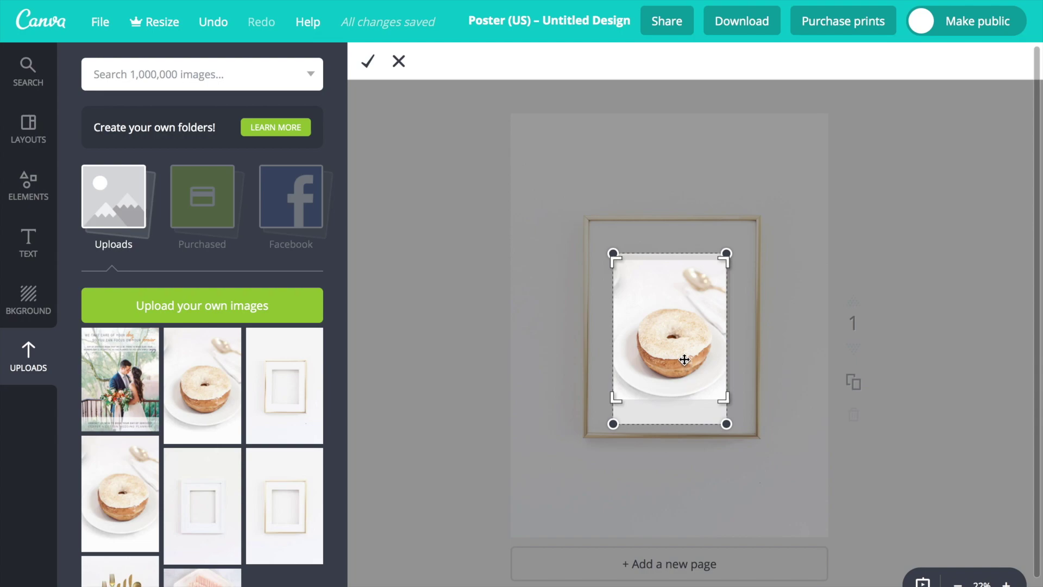
{"action": "left_click_drag", "start_coordinate": [685, 358], "coordinate": [684, 357]}
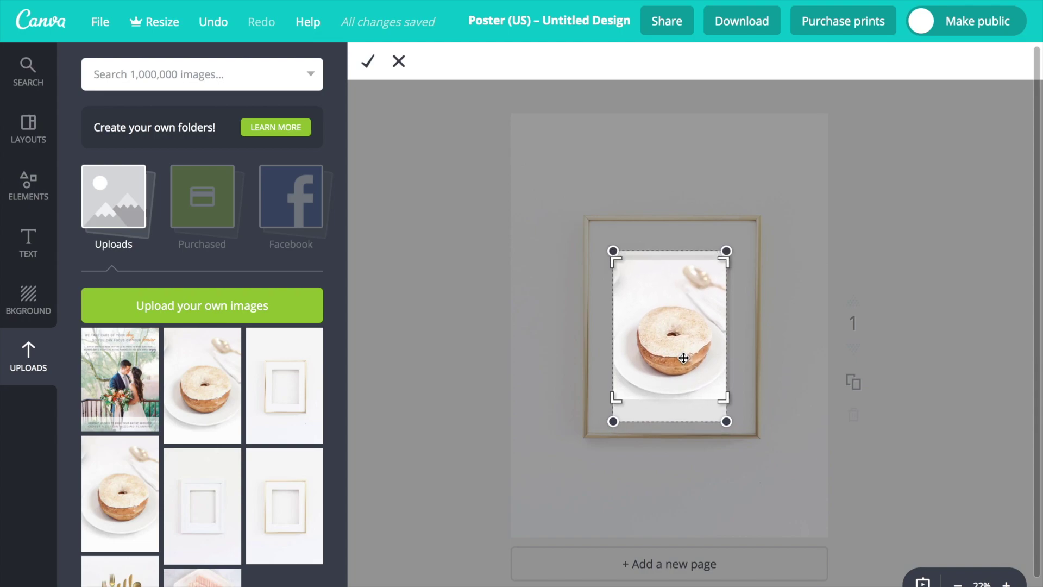
{"action": "left_click", "coordinate": [368, 64]}
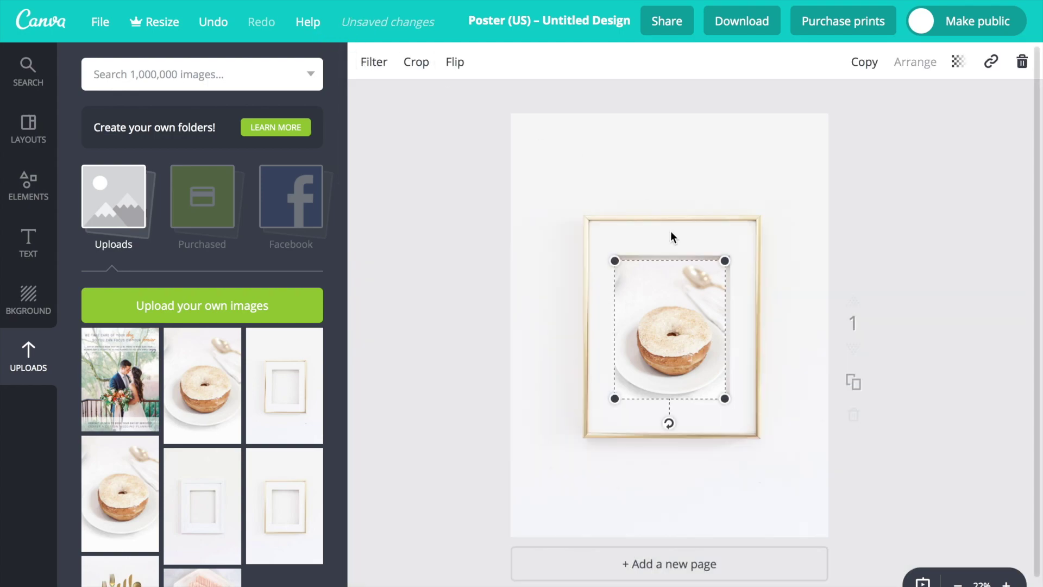
- Nudge the donut photo up and to the right within the frame's mat
{"action": "left_click_drag", "start_coordinate": [698, 311], "coordinate": [700, 311]}
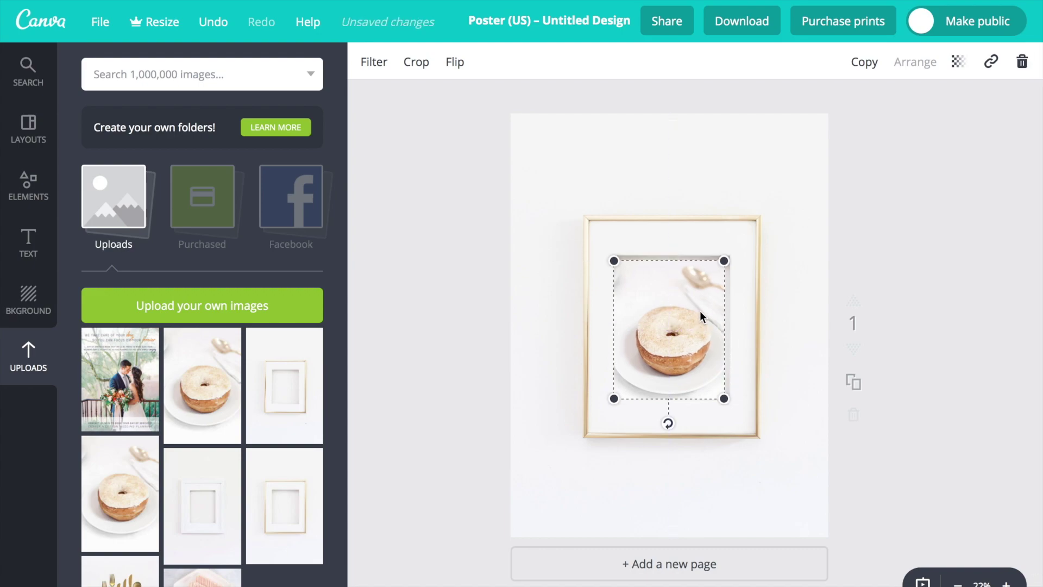
{"action": "key", "text": "Up"}
{"action": "key", "text": "Right"}
{"action": "key", "text": "Up"}
{"action": "key", "text": "Right"}
{"action": "key", "text": "Up"}
{"action": "key", "text": "Right"}
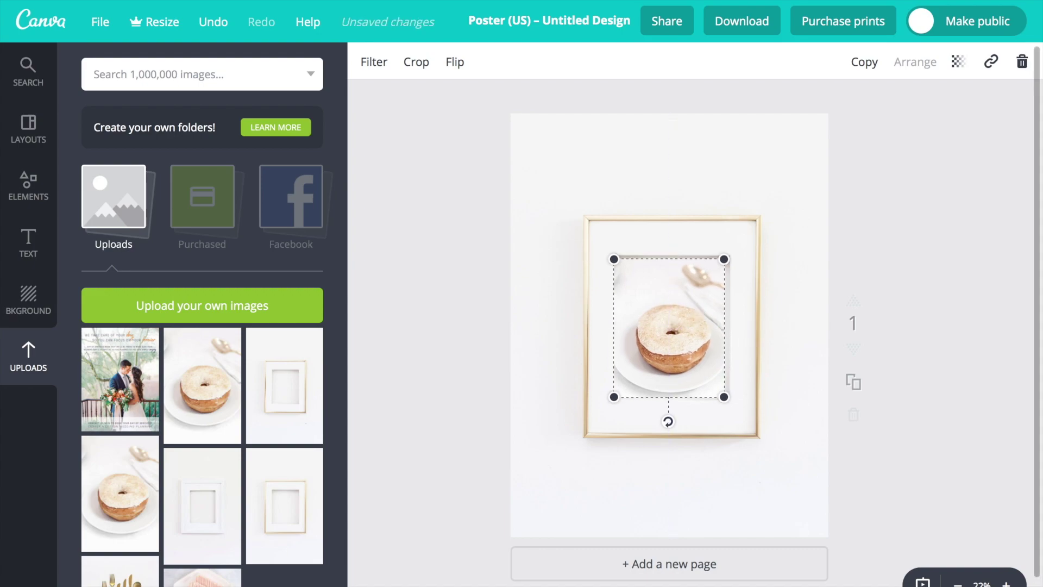
{"action": "key", "text": "Right"}
{"action": "key", "text": "Right"}
{"action": "key", "text": "Right"}
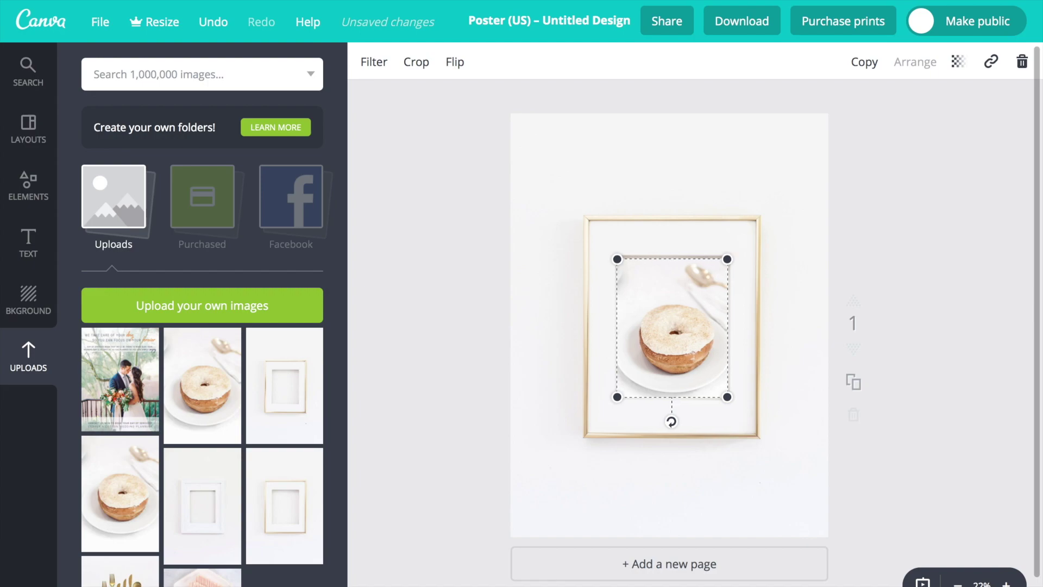
{"action": "key", "text": "Up"}
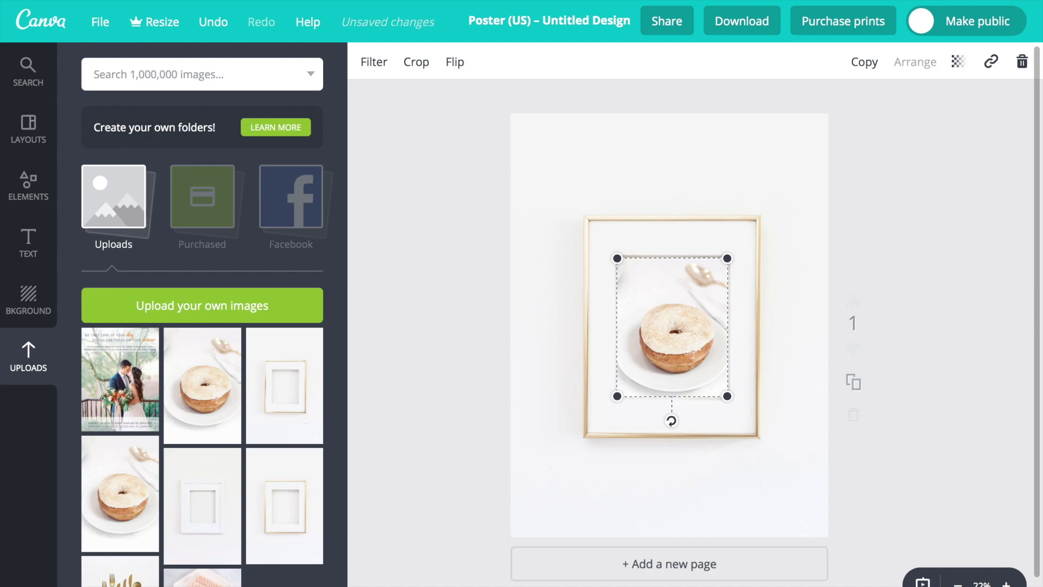
{"action": "left_click", "coordinate": [775, 455]}
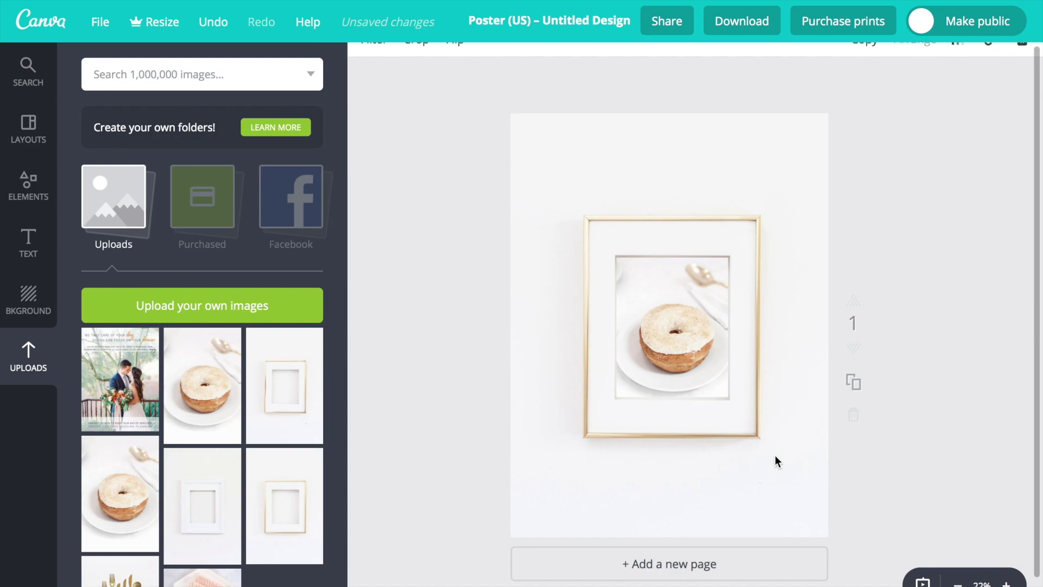
{"action": "left_click", "coordinate": [703, 384]}
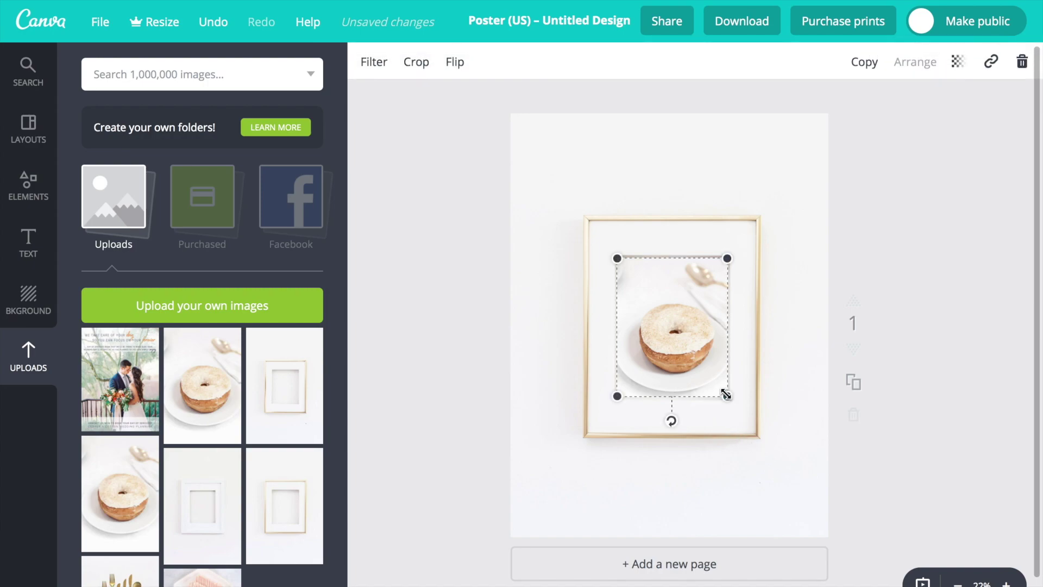
- Enlarge the donut photo slightly and nudge it up-left until it sits centred
{"action": "left_click_drag", "start_coordinate": [729, 401], "coordinate": [729, 402]}
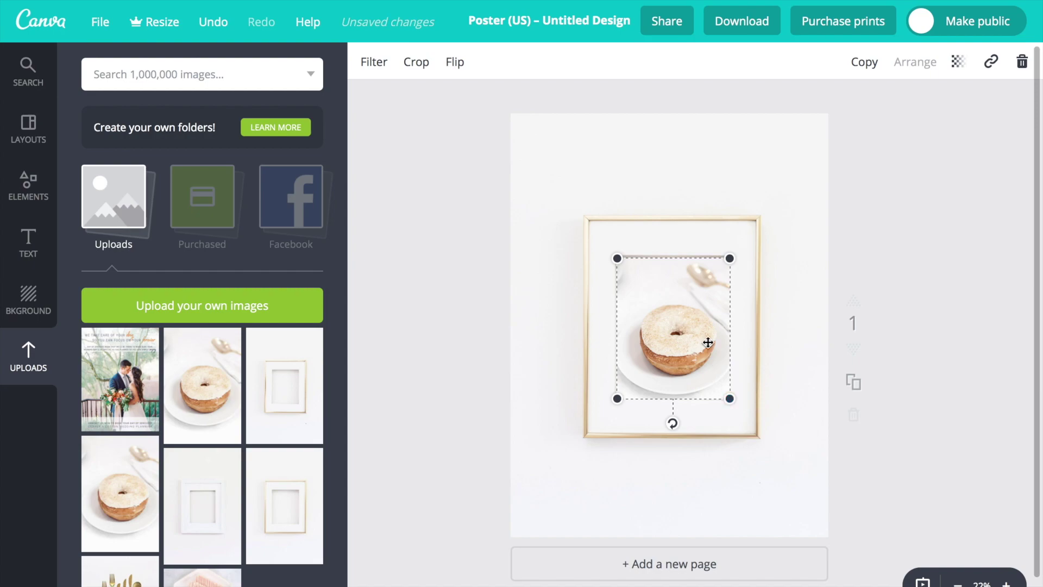
{"action": "left_click", "coordinate": [819, 379]}
{"action": "left_click", "coordinate": [717, 354]}
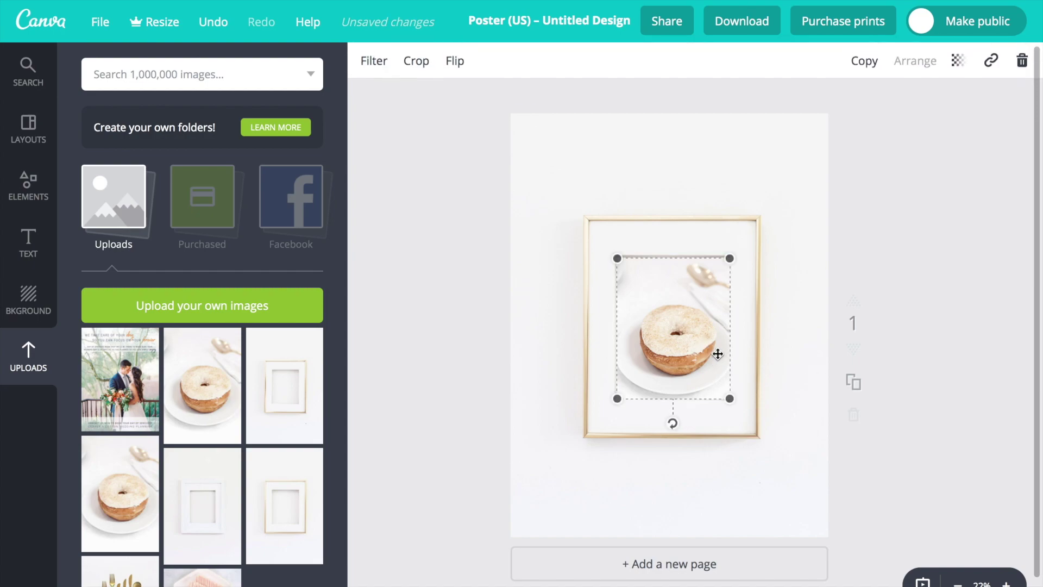
{"action": "left_click_drag", "start_coordinate": [718, 354], "coordinate": [716, 354]}
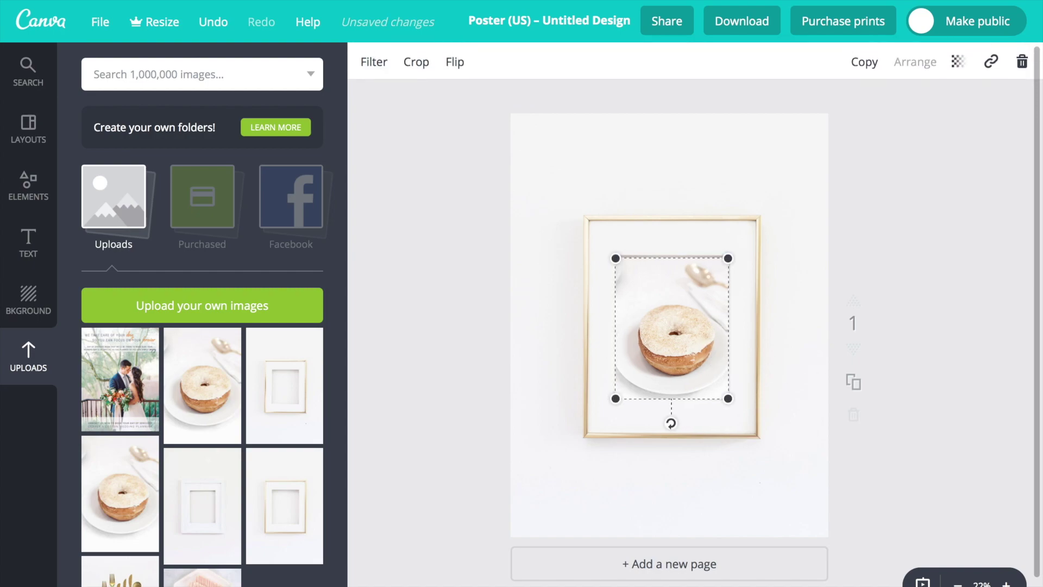
{"action": "key", "text": "Left"}
{"action": "key", "text": "Left"}
{"action": "key", "text": "Up"}
{"action": "key", "text": "Up"}
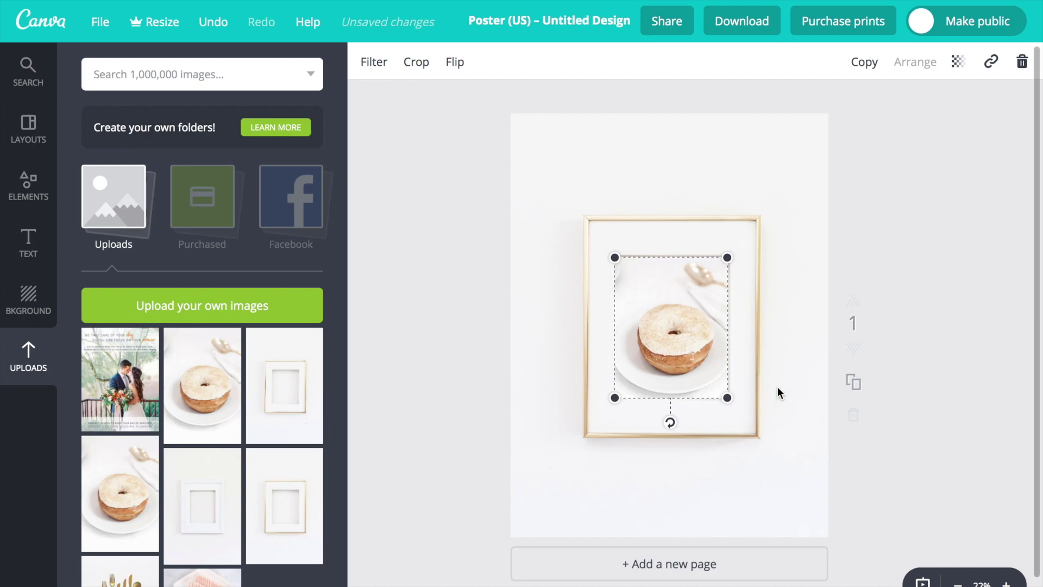
{"action": "left_click", "coordinate": [781, 392]}
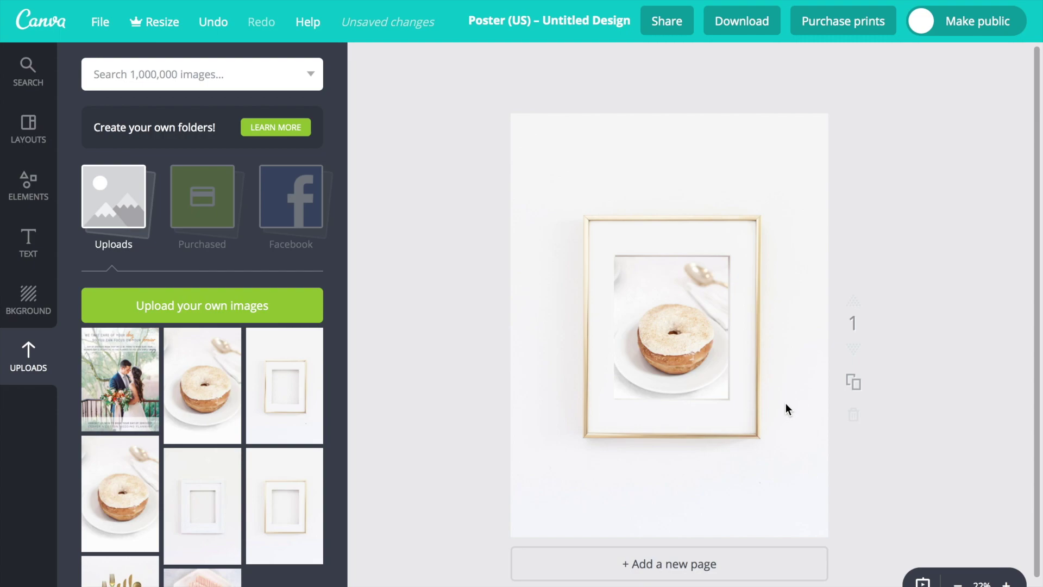
{"action": "left_click", "coordinate": [678, 329]}
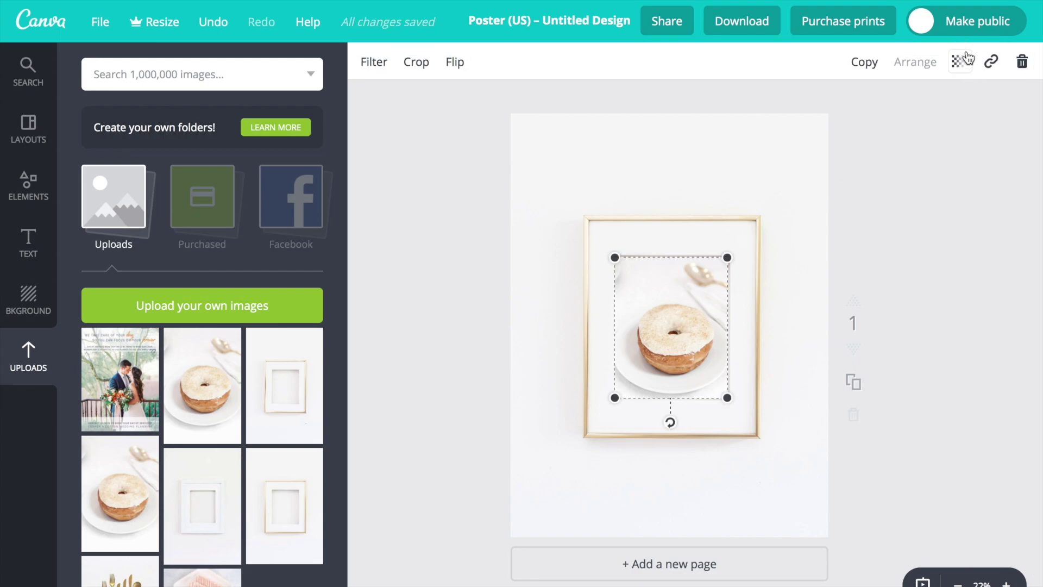
{"action": "key", "text": "Escape"}
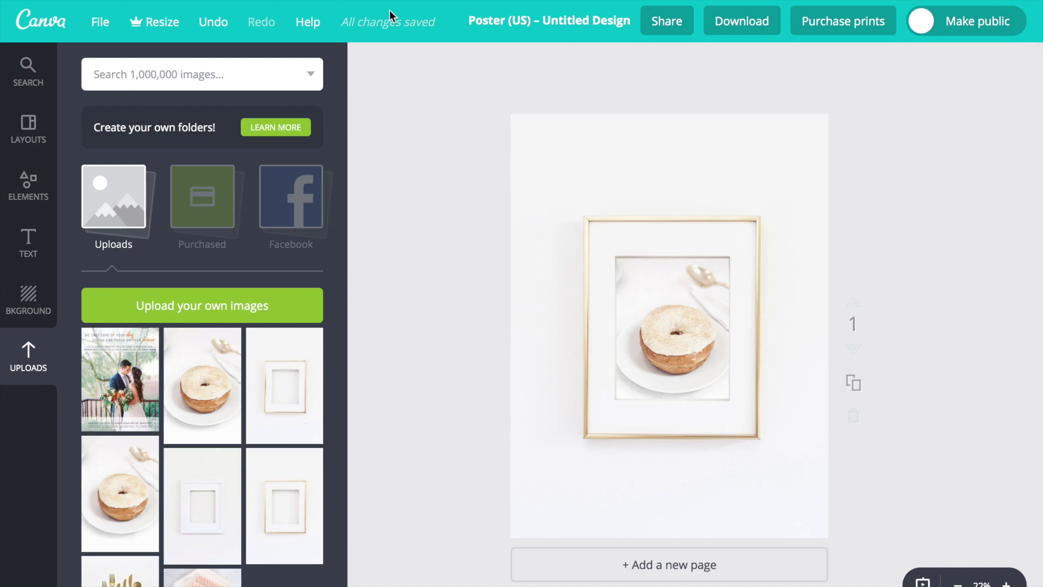
{"action": "left_click", "coordinate": [101, 24]}
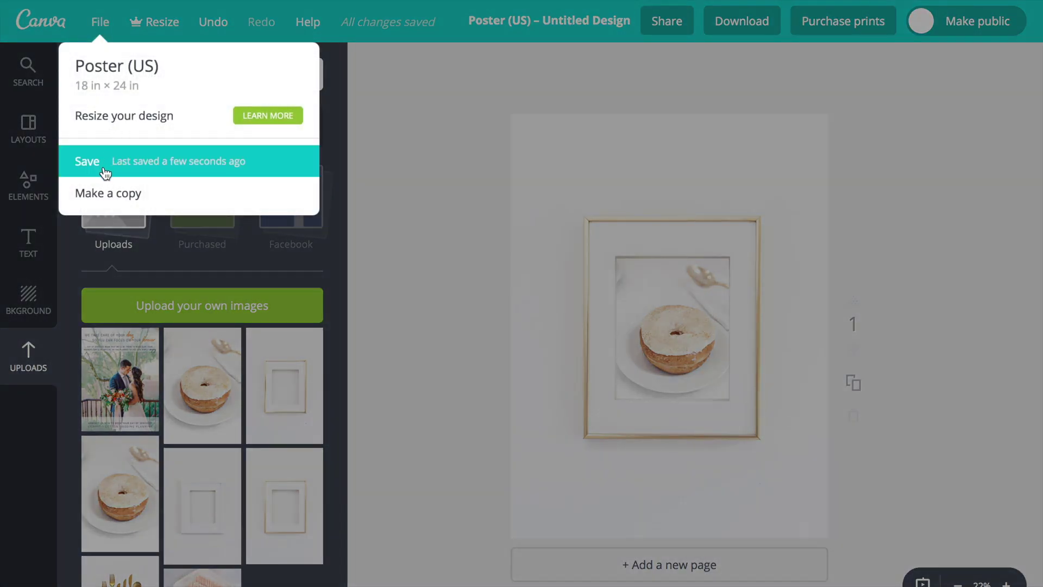
- Save the design and review the Social, Link and Embed sharing options
{"action": "left_click", "coordinate": [100, 24]}
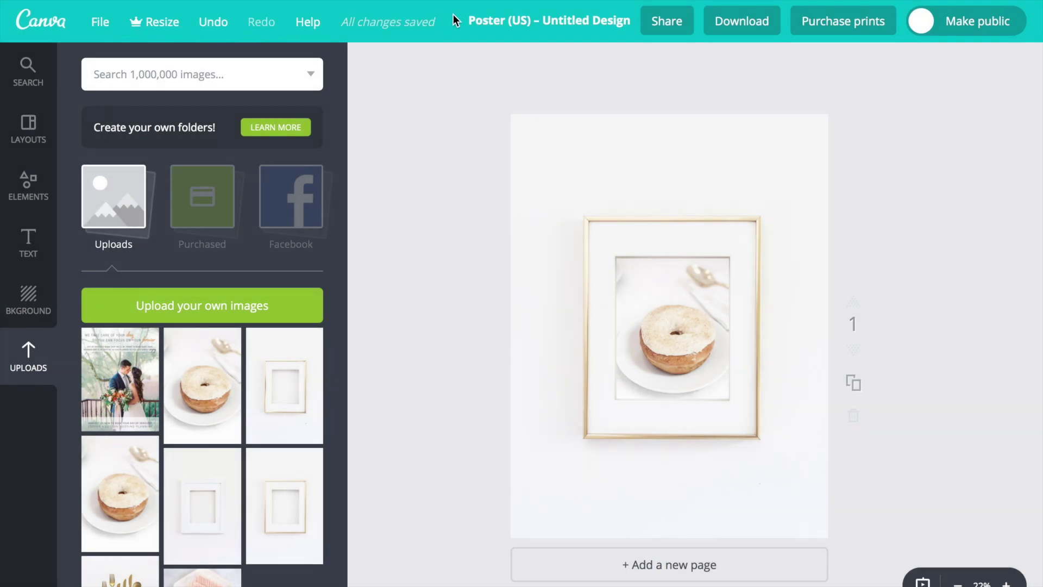
{"action": "left_click", "coordinate": [676, 27]}
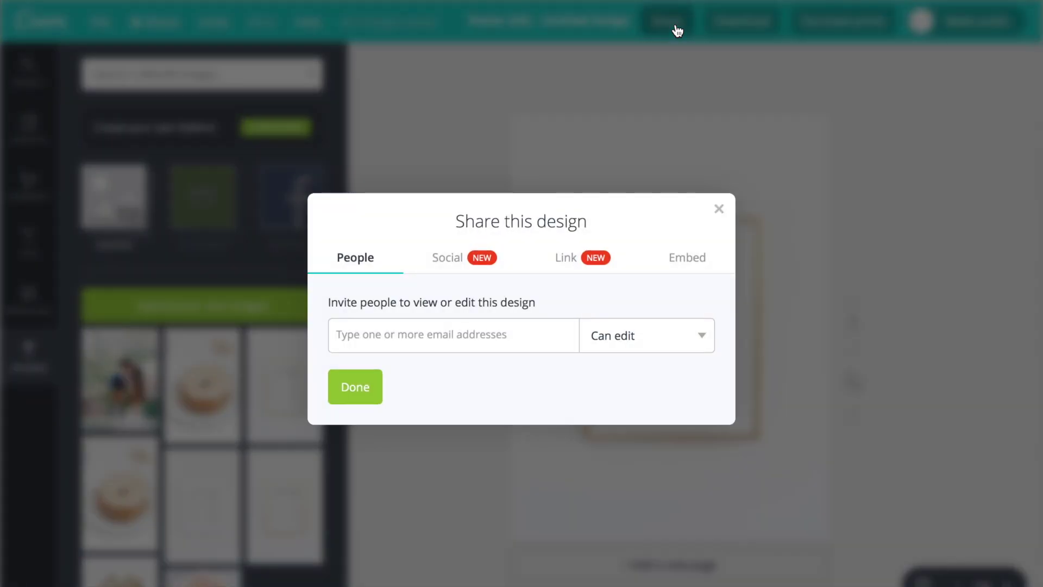
{"action": "left_click", "coordinate": [468, 261]}
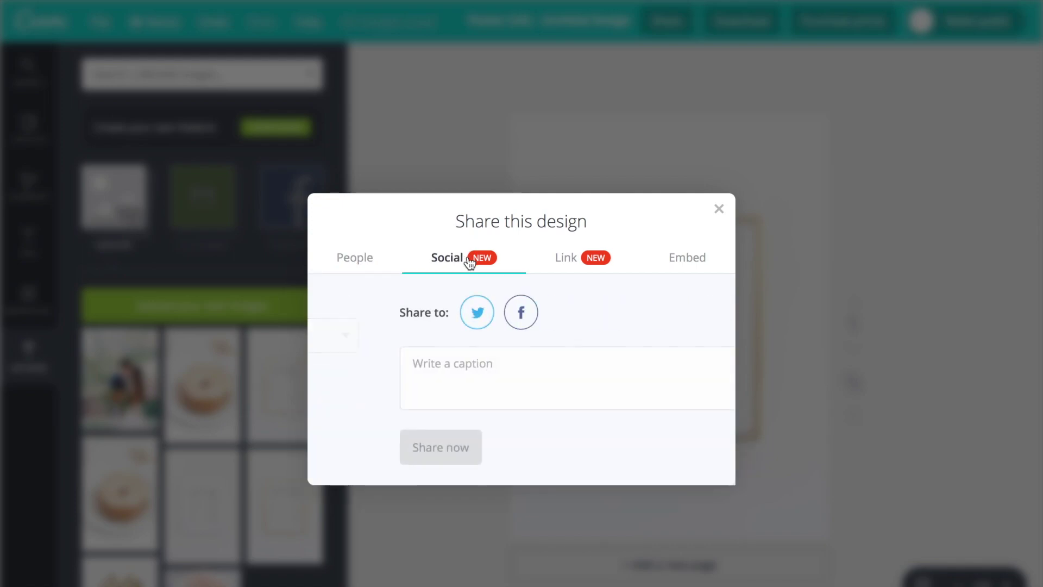
{"action": "left_click", "coordinate": [572, 260]}
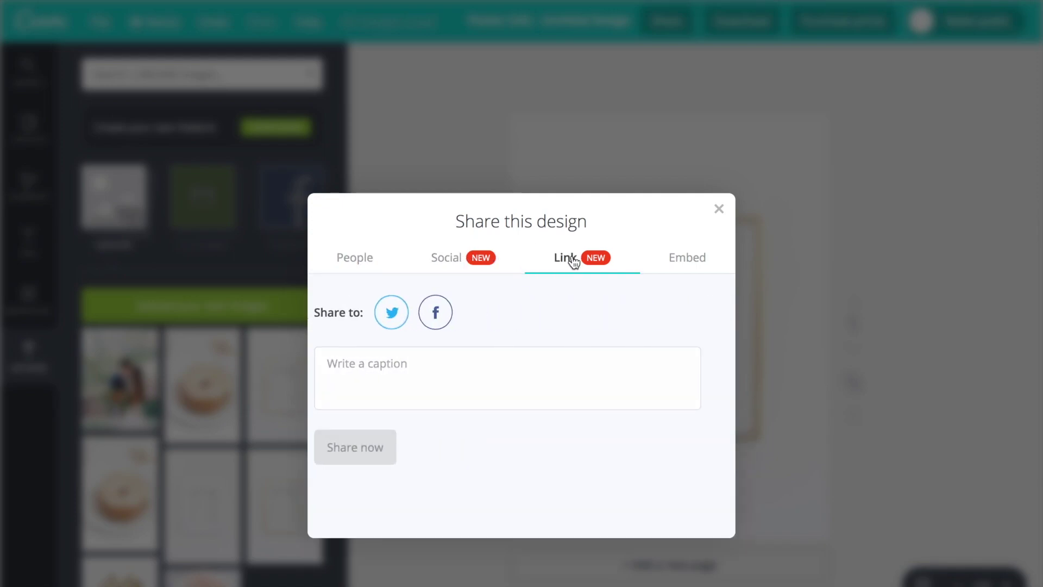
{"action": "left_click", "coordinate": [680, 266]}
- Download the poster as a PDF - Print (Recommended) file
{"action": "left_click", "coordinate": [719, 209]}
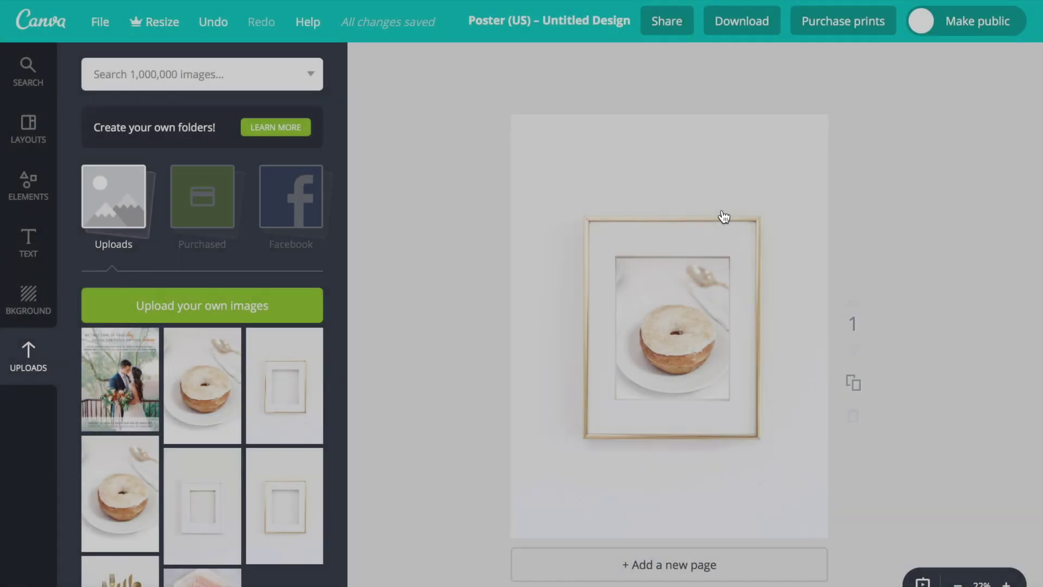
{"action": "left_click", "coordinate": [746, 33]}
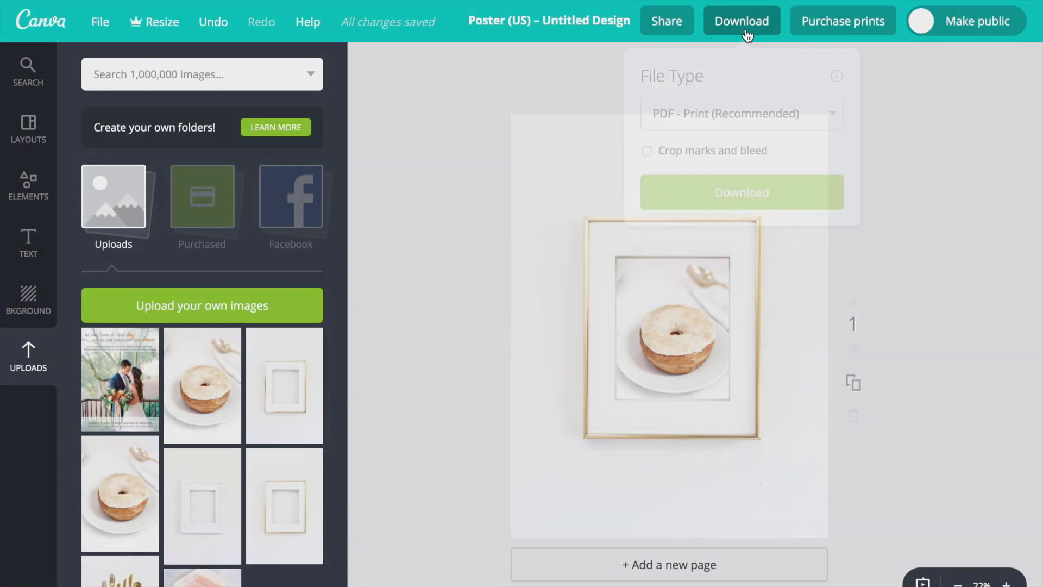
{"action": "left_click", "coordinate": [808, 106]}
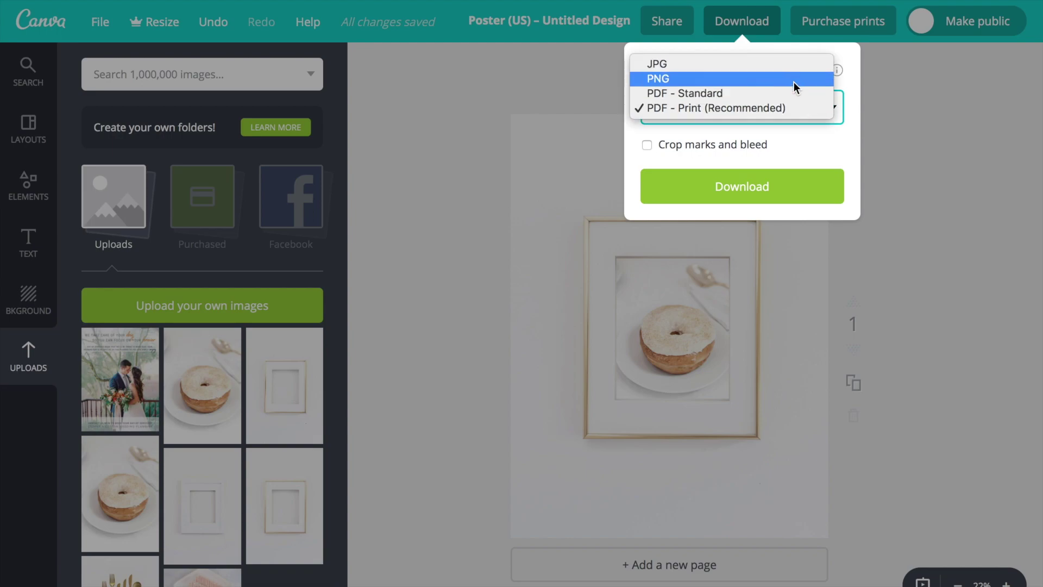
{"action": "left_click", "coordinate": [796, 109]}
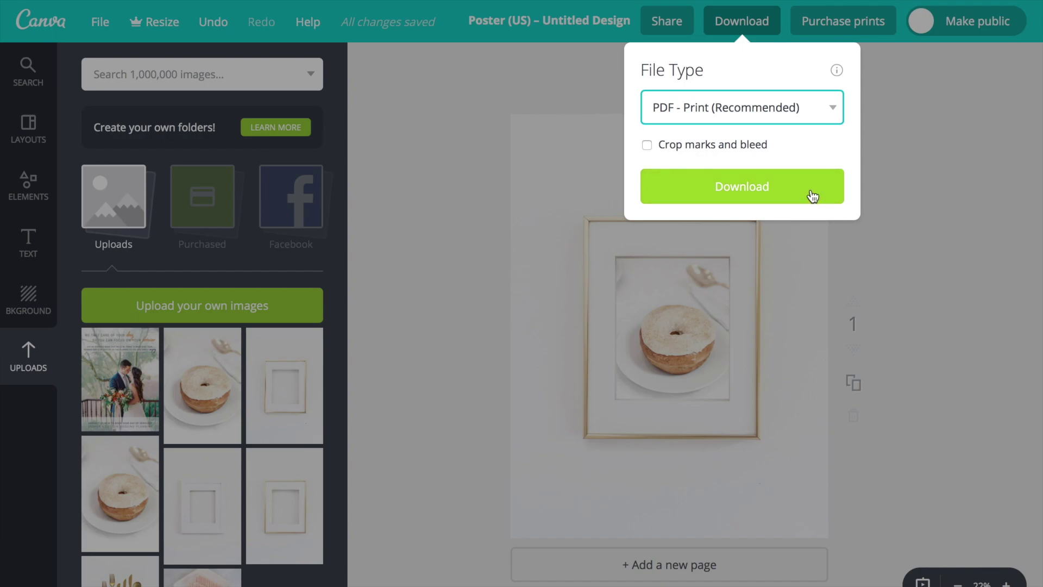
{"action": "left_click", "coordinate": [898, 279]}
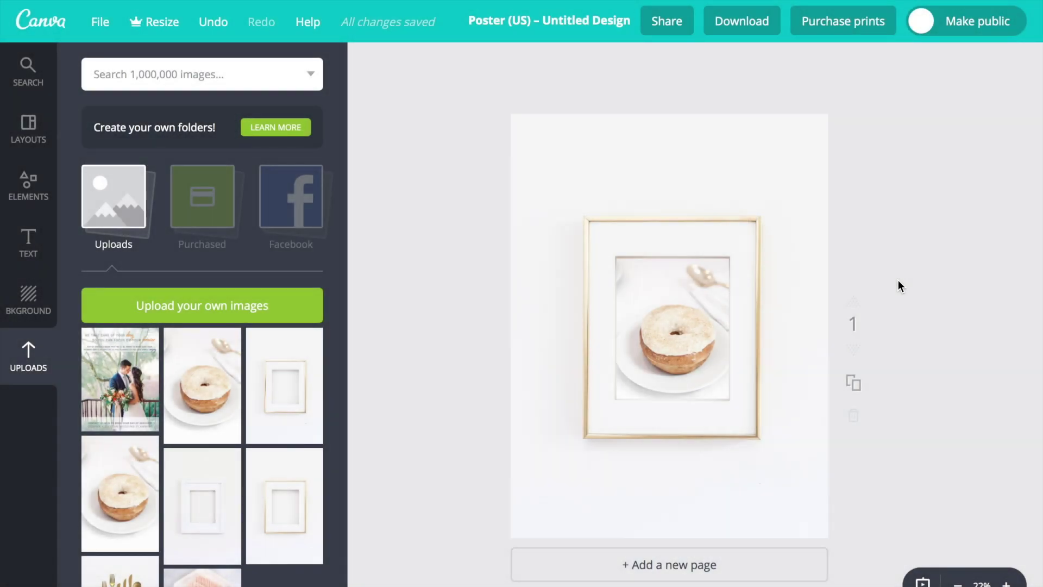